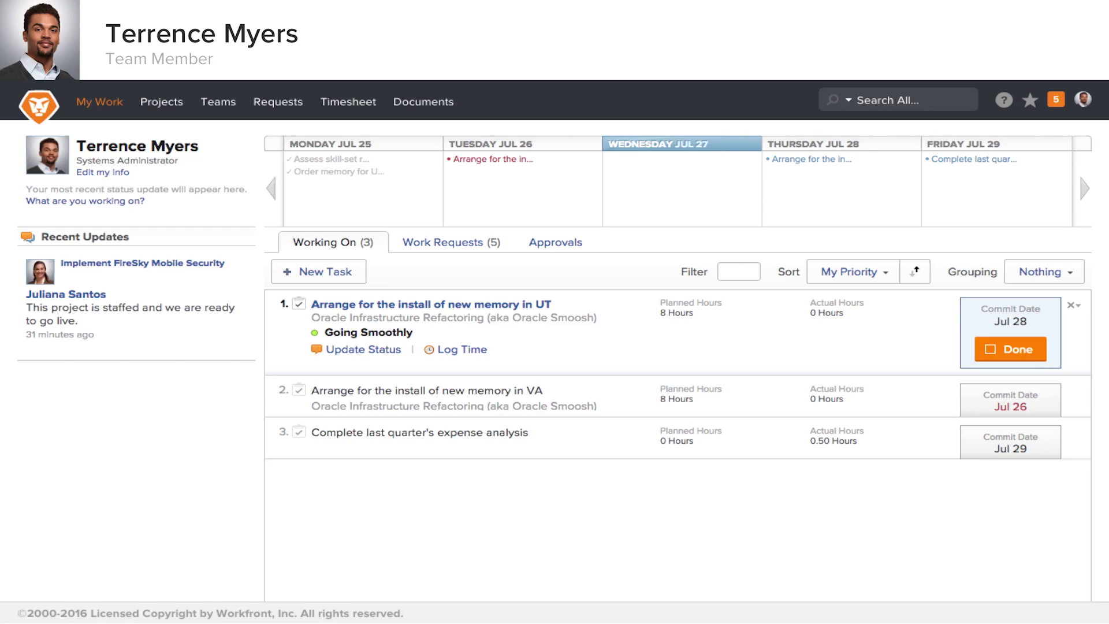
Start work on three requested tasks, then log 5 hours (2 and 3) on Set General Preferences for Jul 26–27.
click(451, 245)
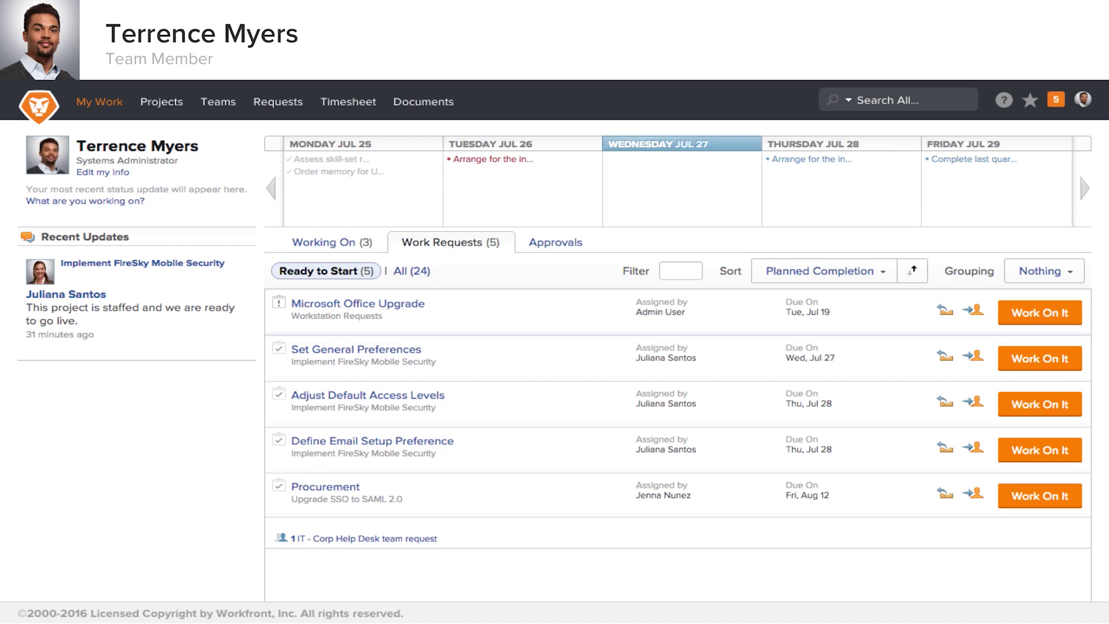
click(338, 243)
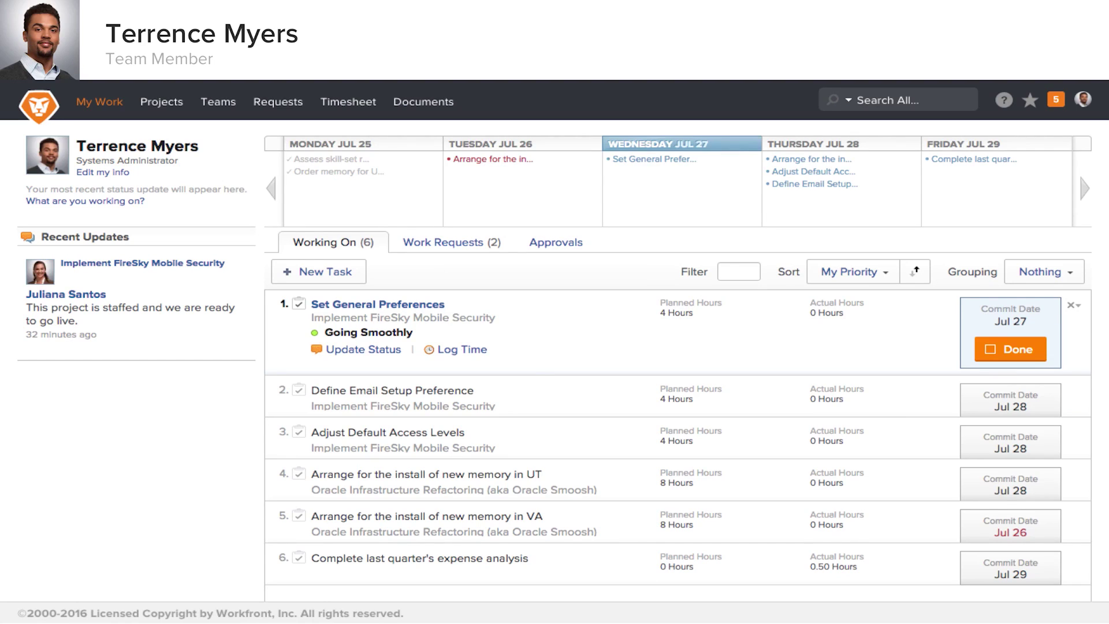
click(462, 350)
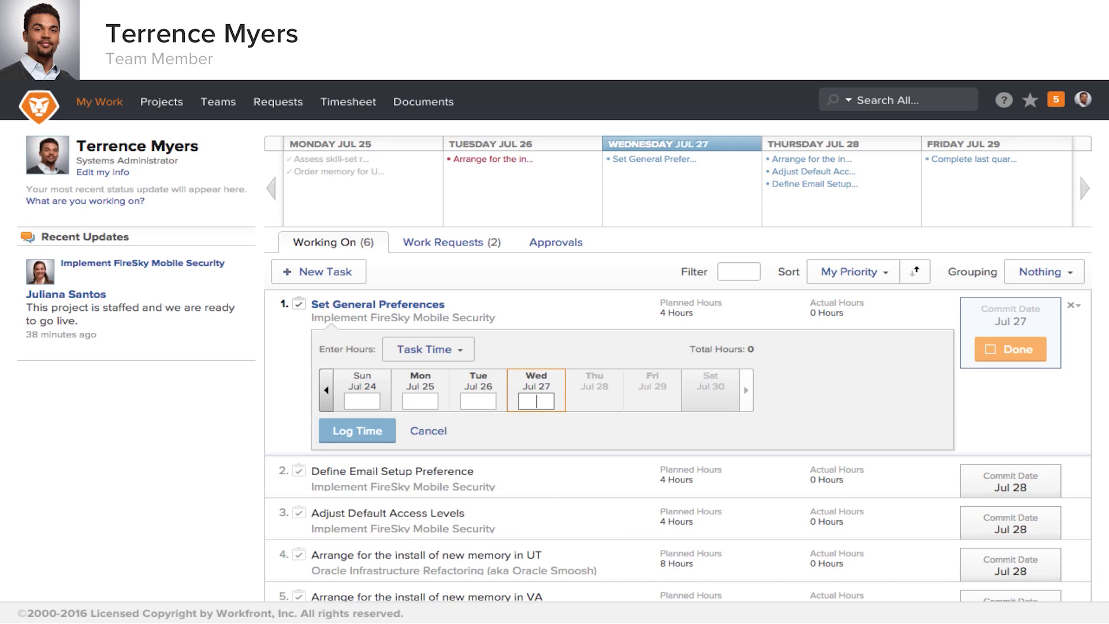
text(3)
key(shift+Tab)
text(2)
click(361, 430)
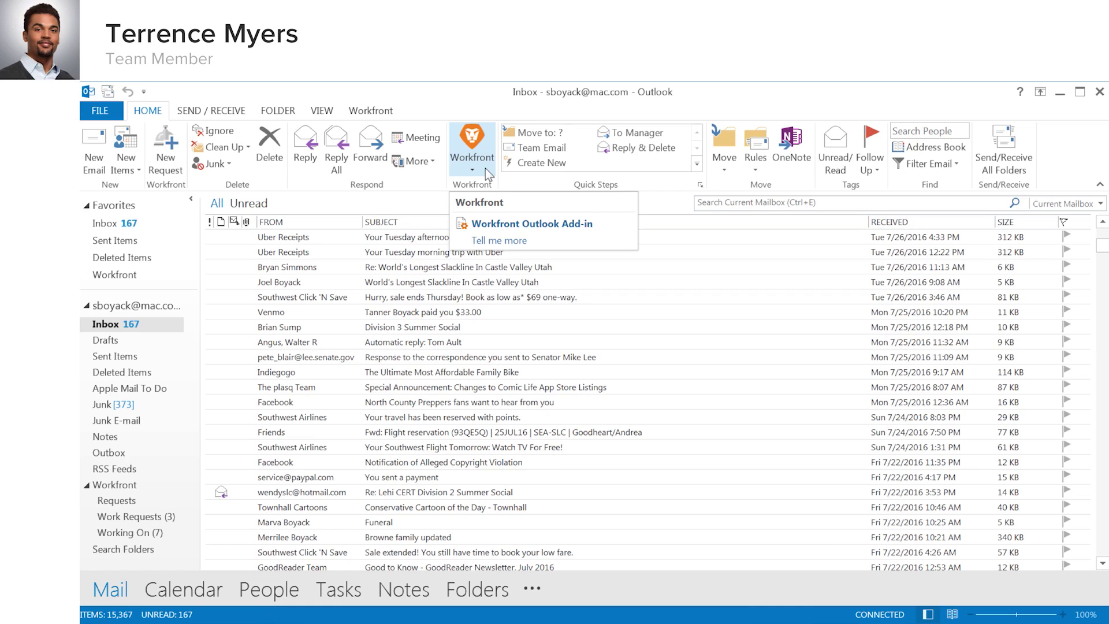
Show the Workfront Requests folder in the mailbox, listing the four open requests I've submitted.
click(485, 168)
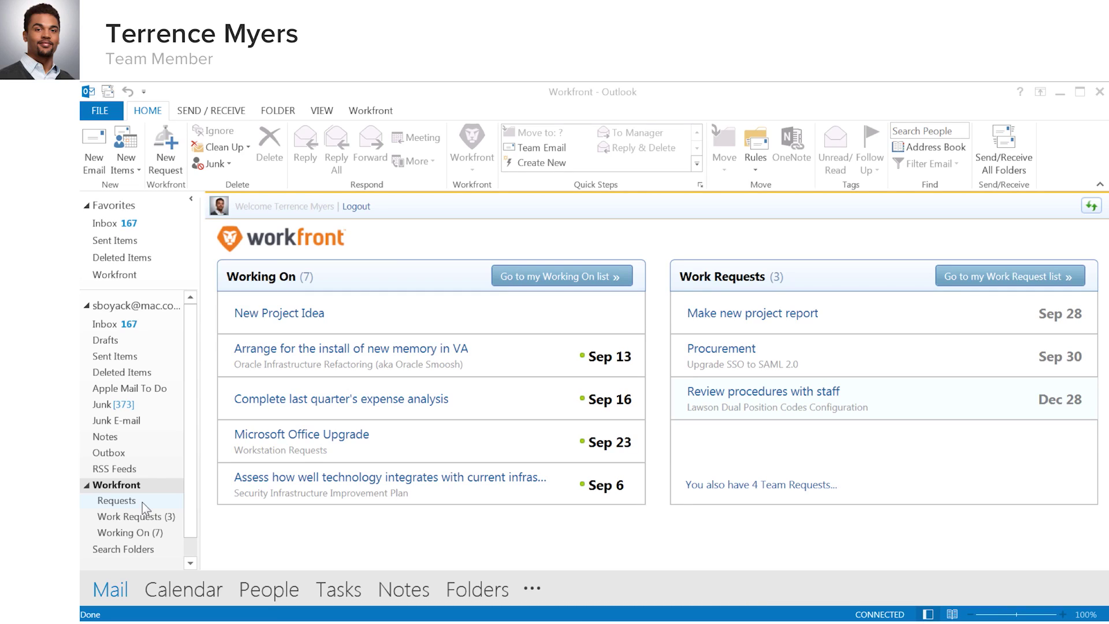
click(142, 501)
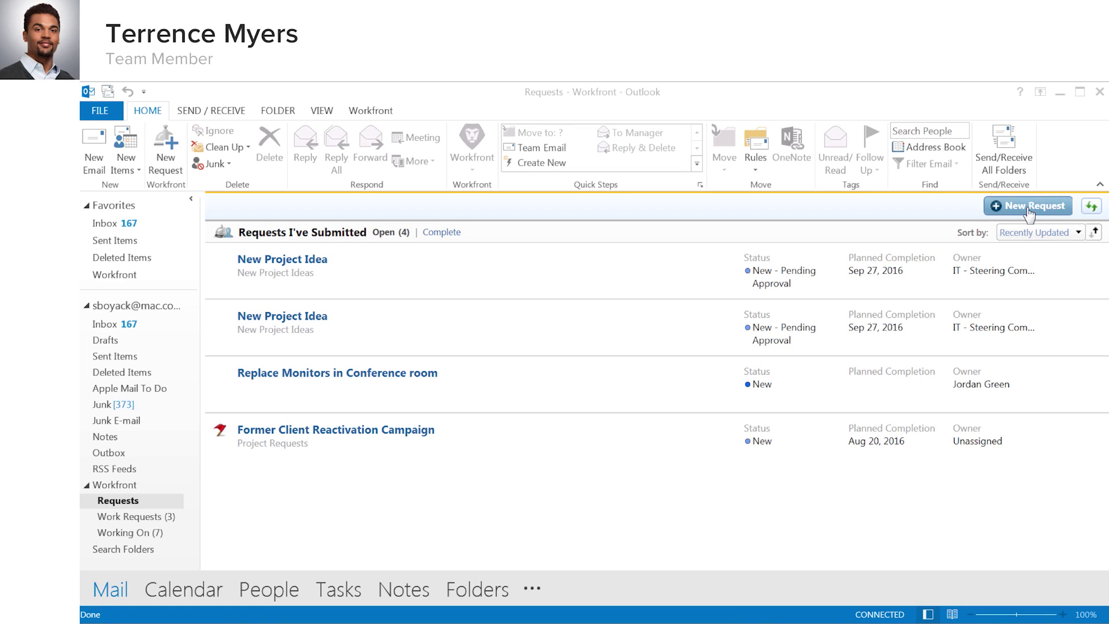
Try a New Project Ideas request via New Request, then cancel and open the New Project Idea email.
click(1028, 209)
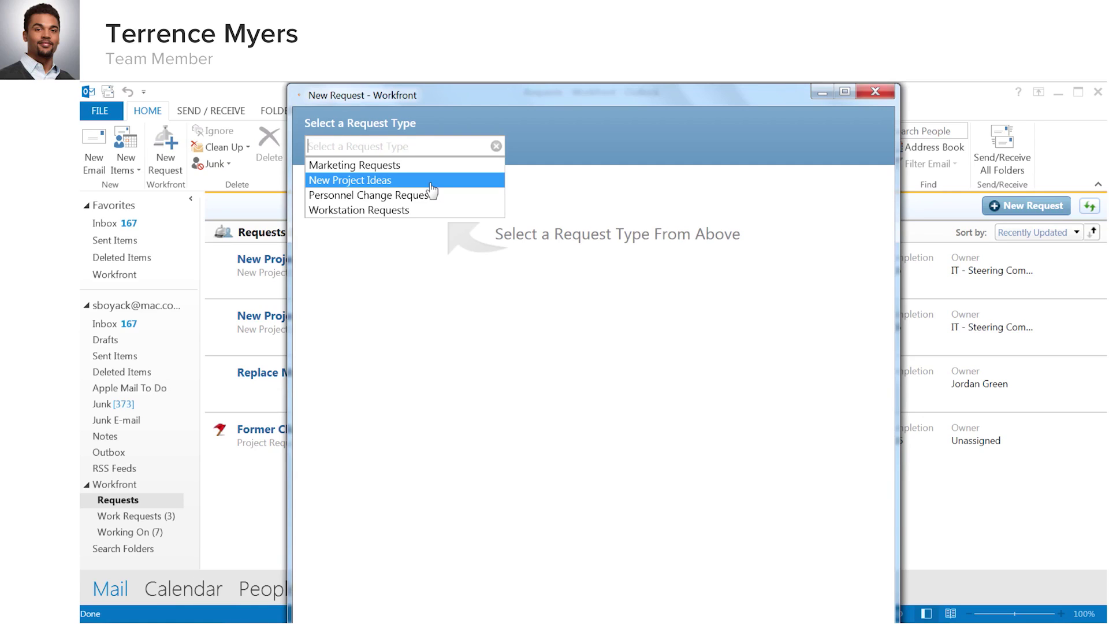
click(430, 183)
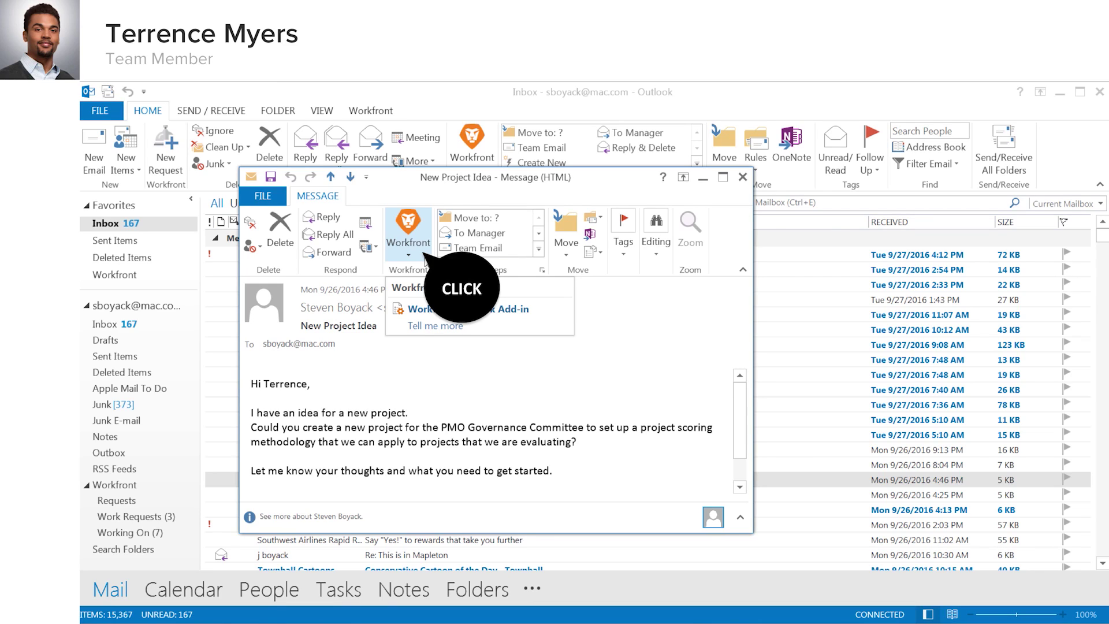
Create a New Project Ideas request from the email, categorised New Software Implementation, and submit it.
click(424, 258)
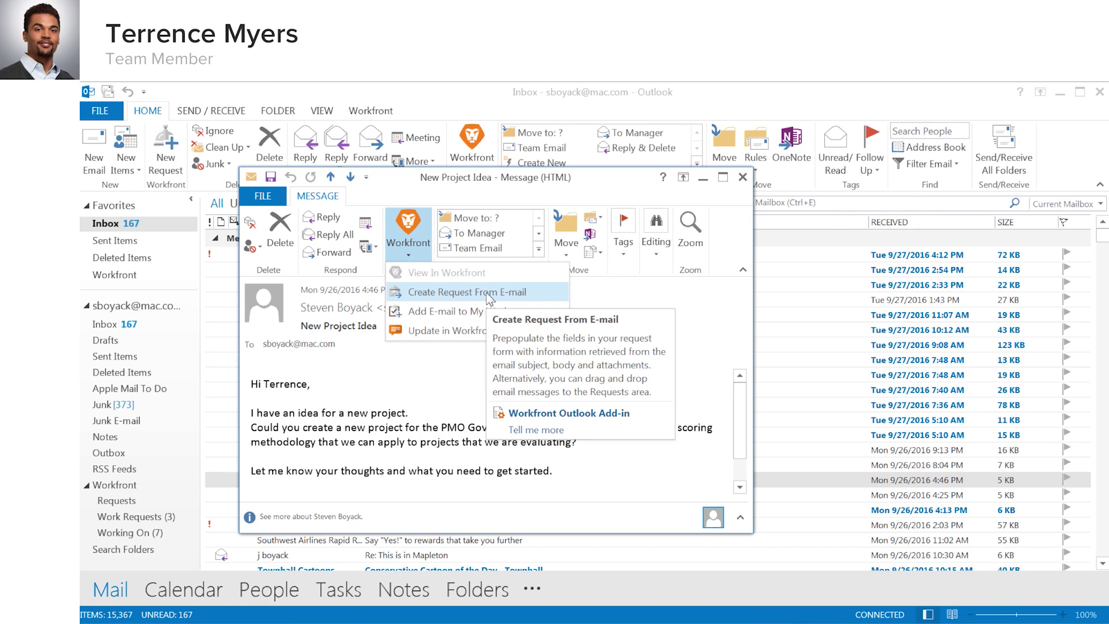
click(489, 296)
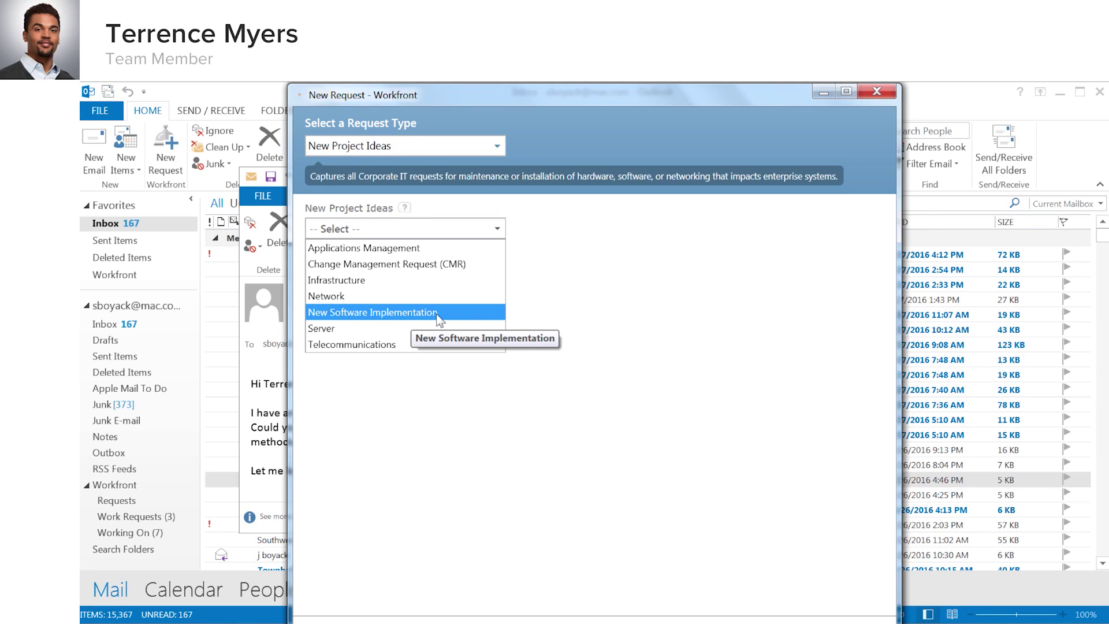
click(439, 312)
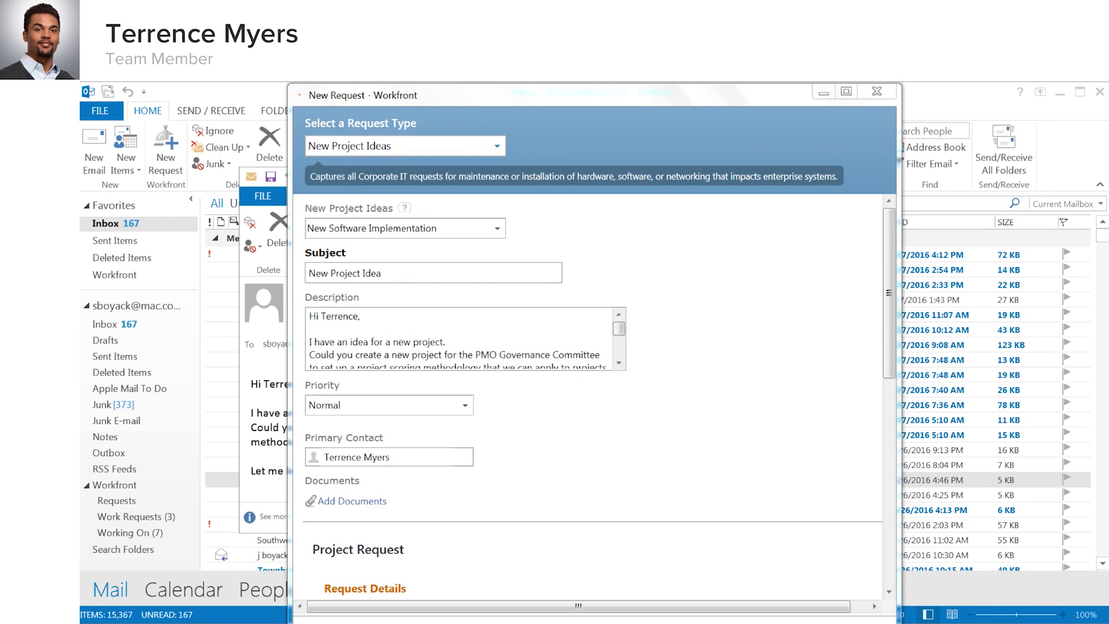
click(888, 402)
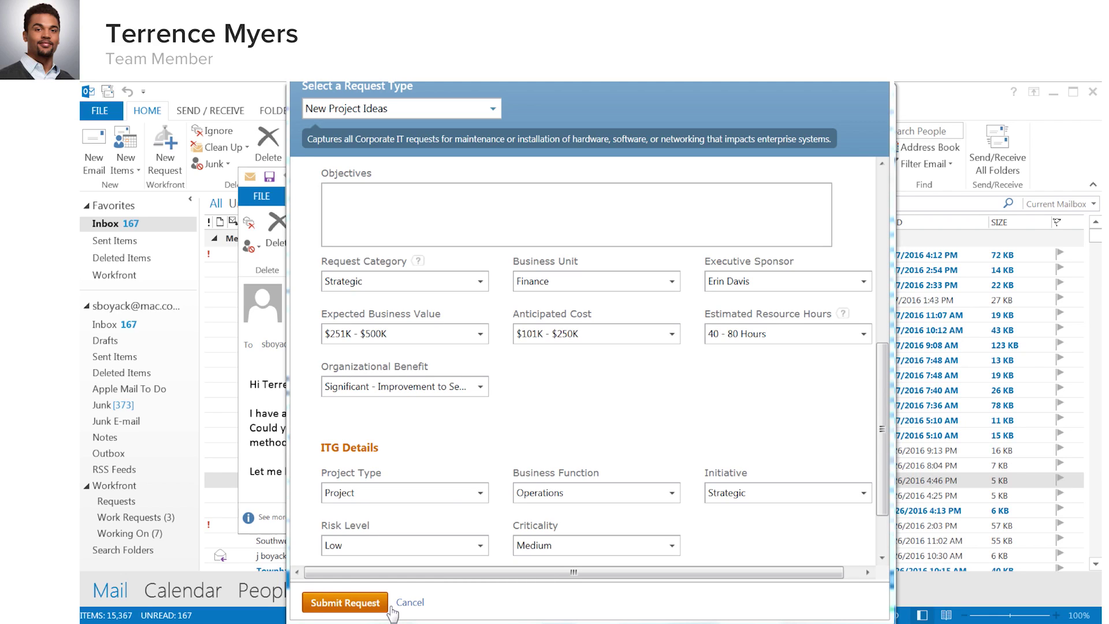
click(388, 605)
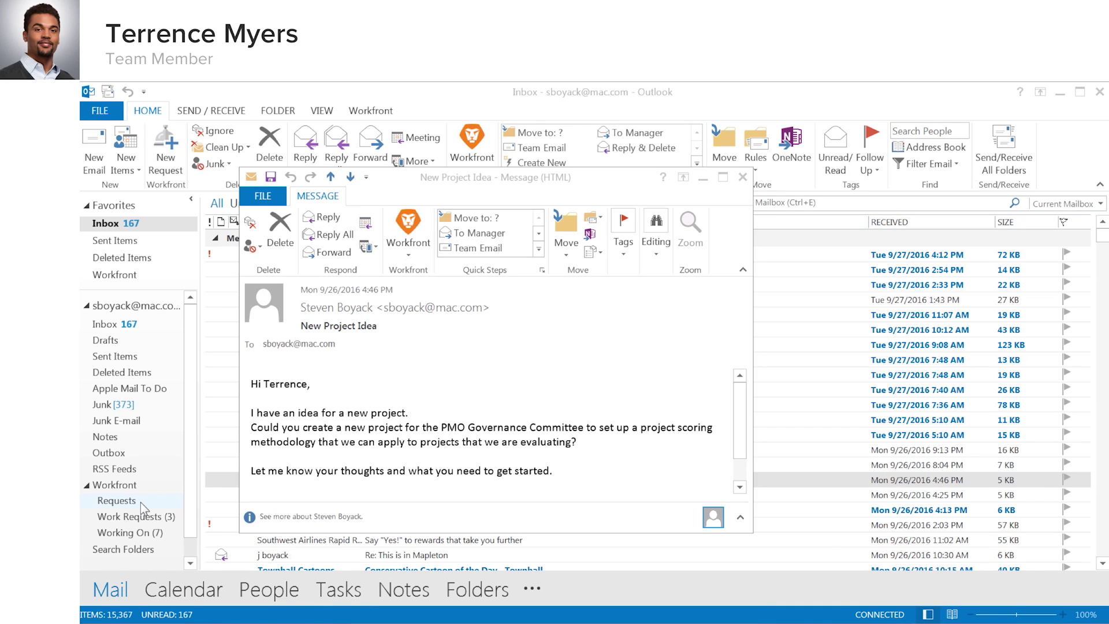
click(140, 502)
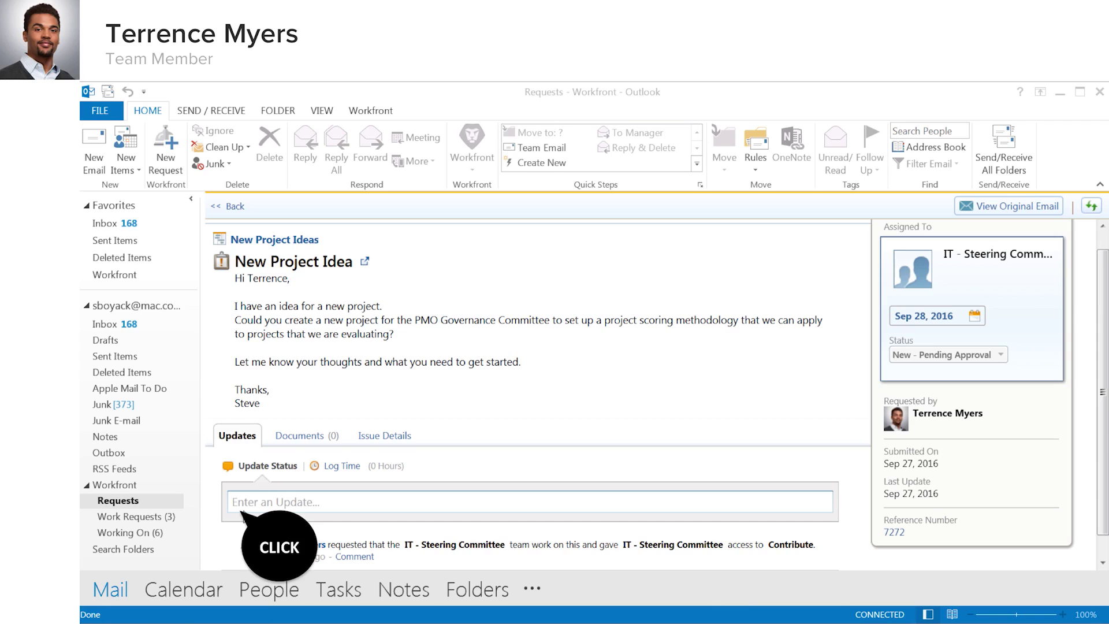
click(244, 508)
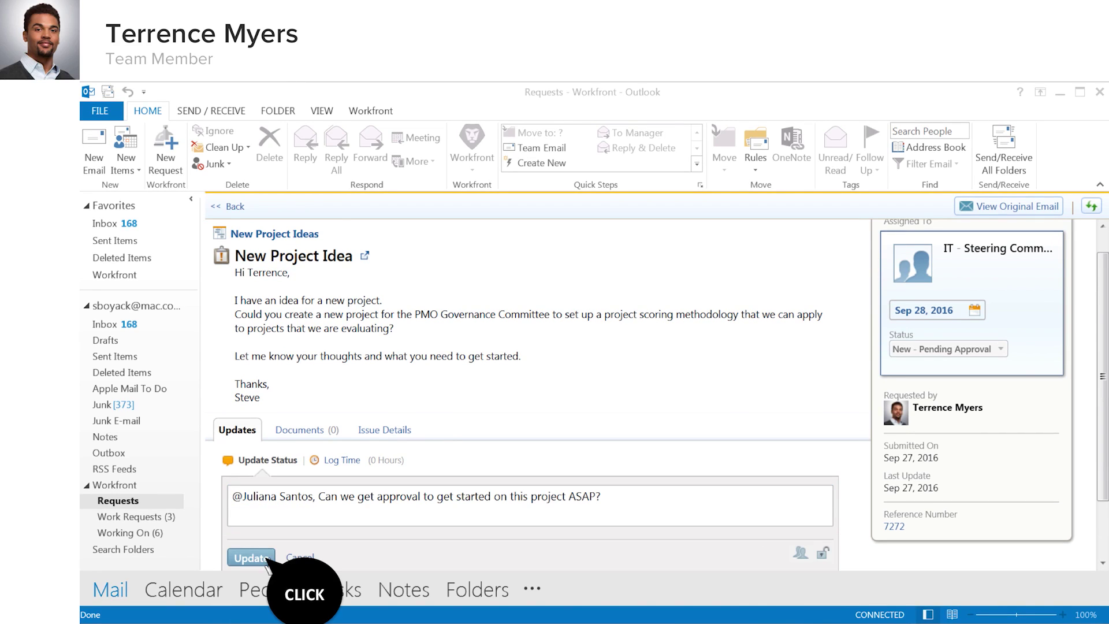
click(265, 559)
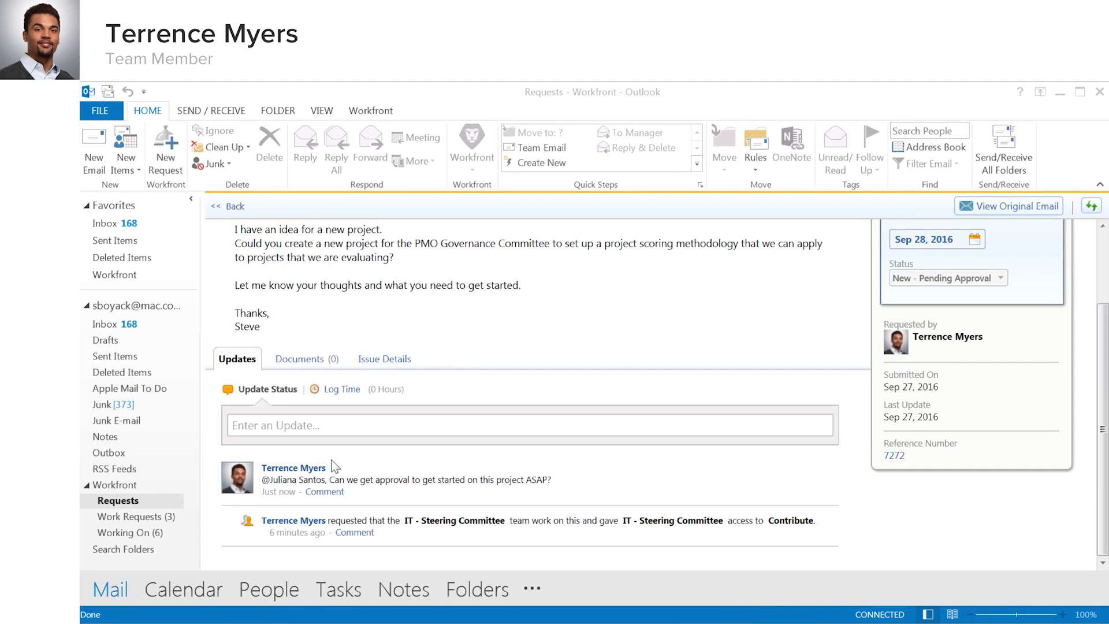
click(117, 500)
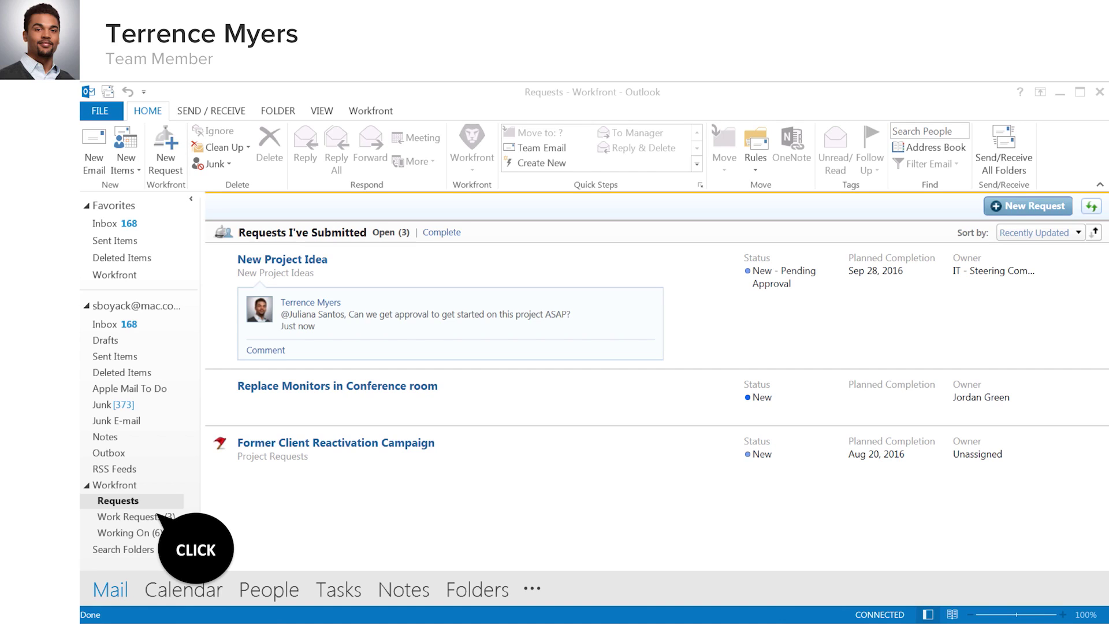
Start work on the Make new project report task and select the Workflow image from Downloads.
click(132, 516)
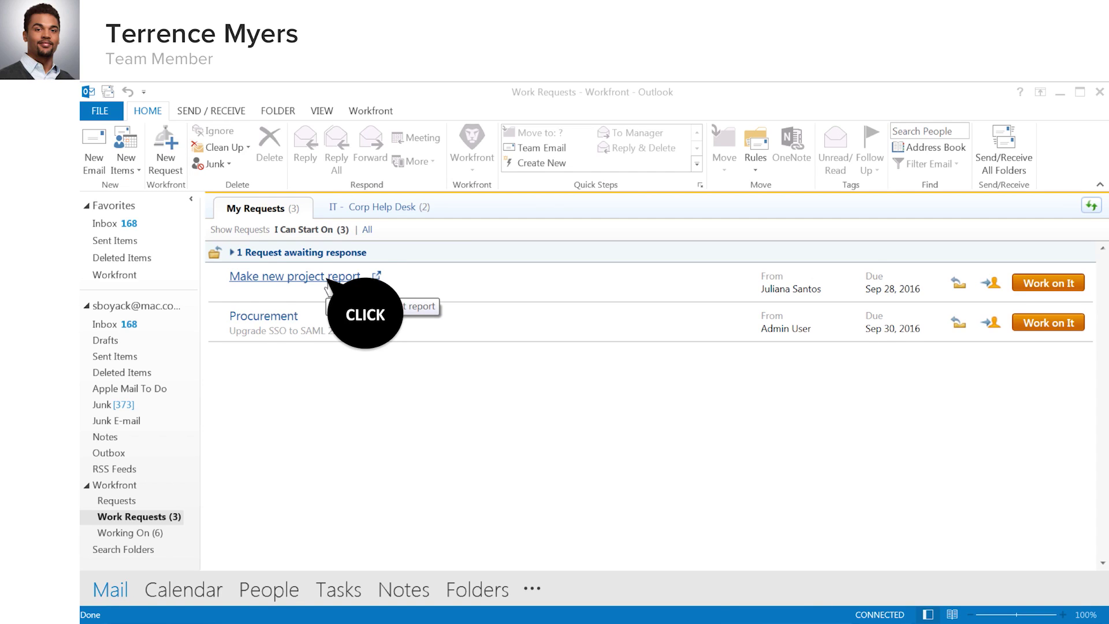
click(327, 278)
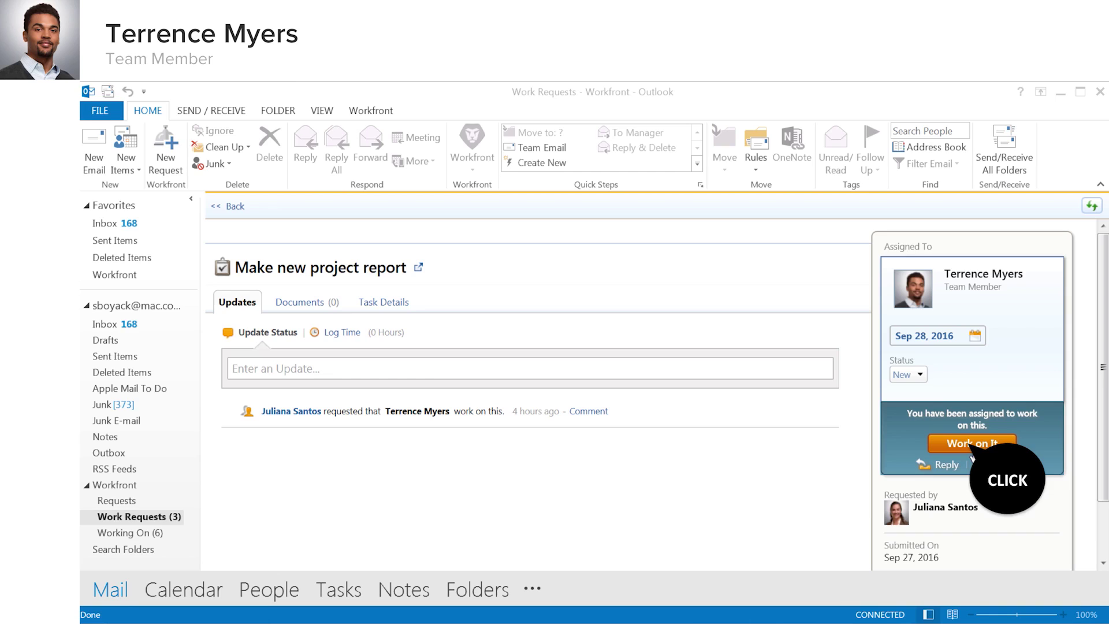
click(972, 443)
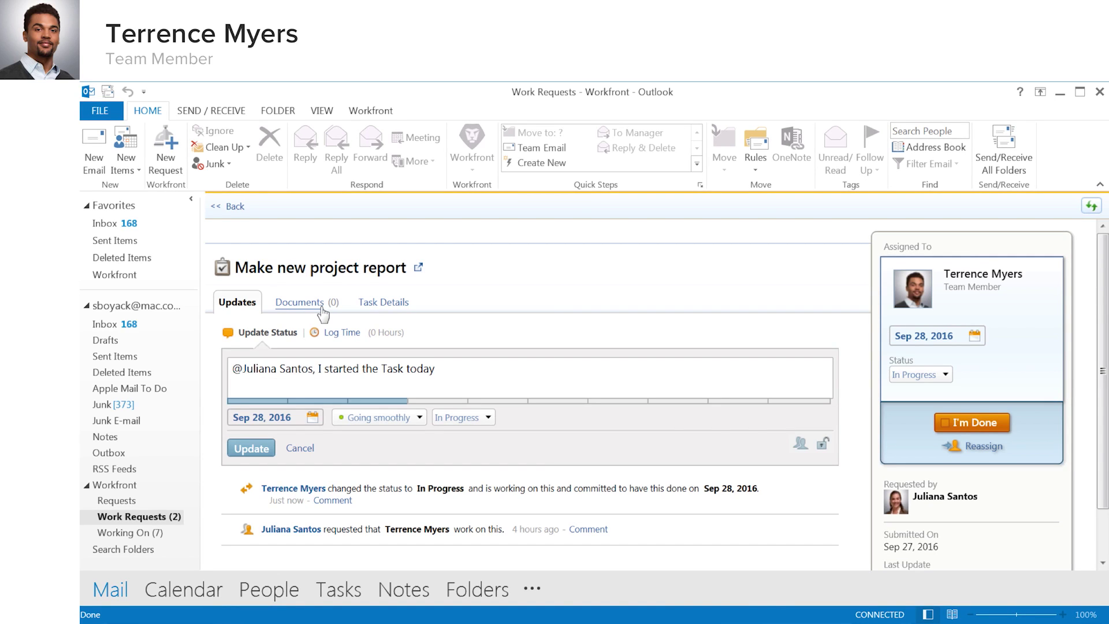
click(306, 303)
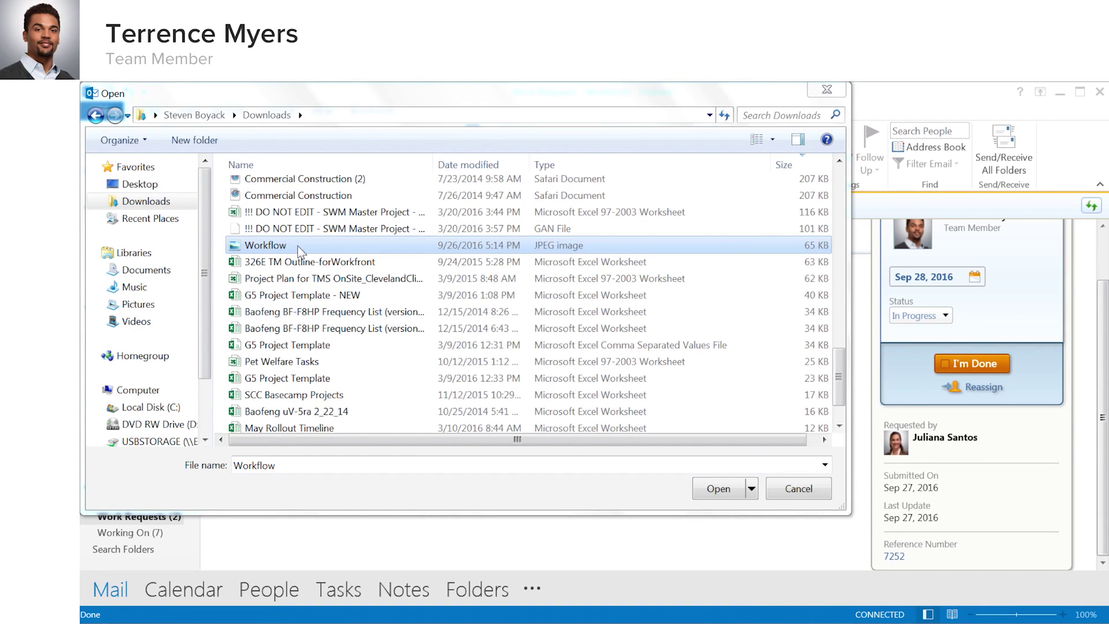
click(297, 245)
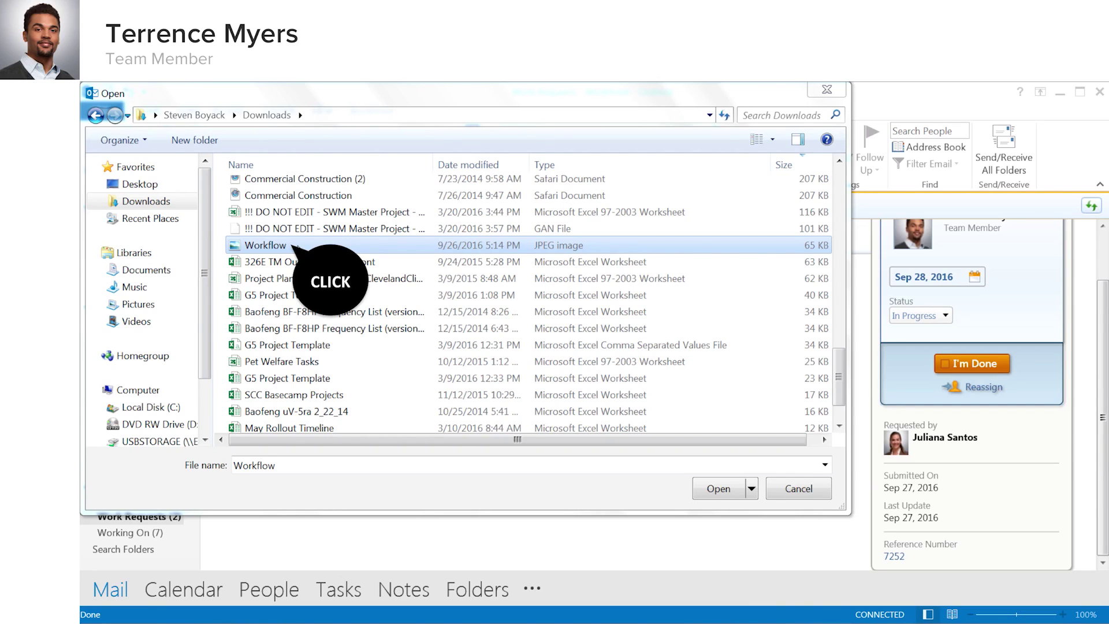
Attach Workflow.jpg, preview it, comment that it's current this month, and mark the task done.
double_click(297, 244)
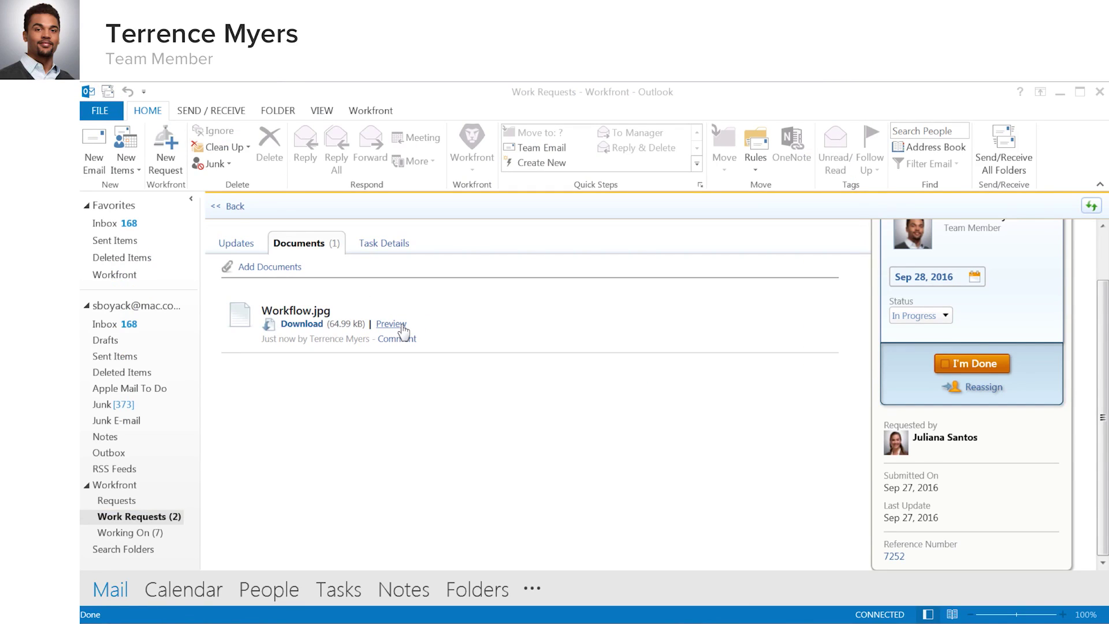
click(391, 324)
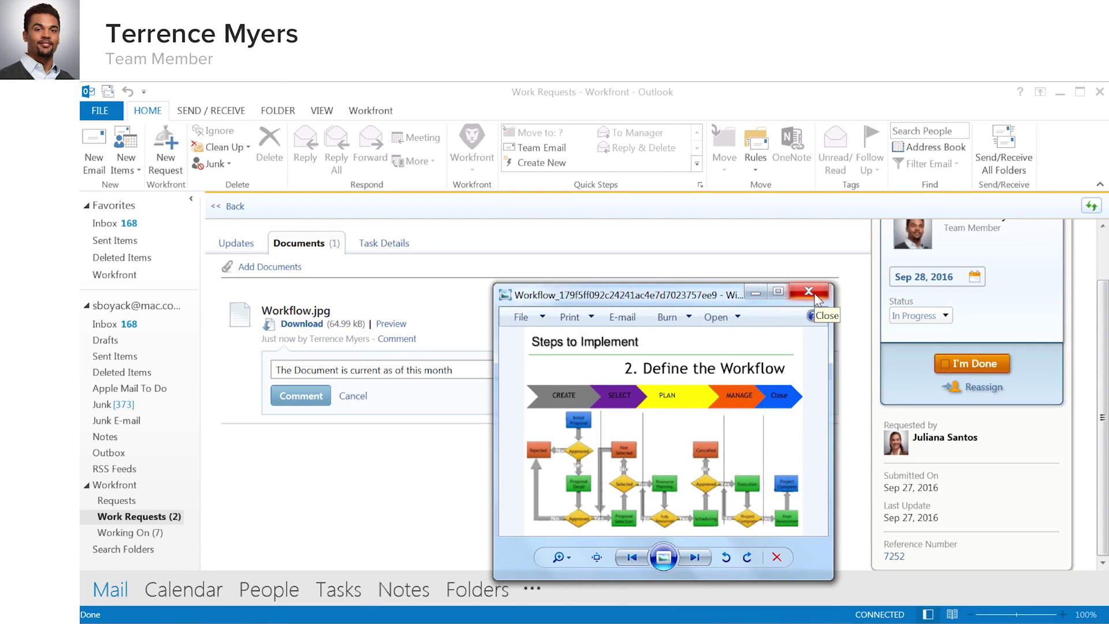
click(814, 295)
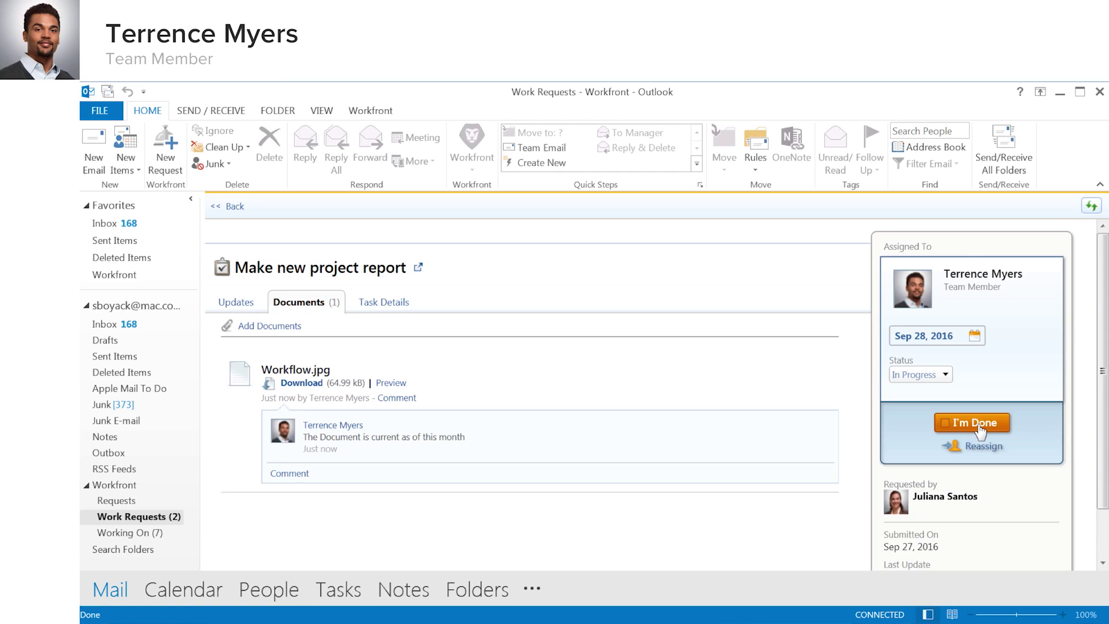
click(979, 428)
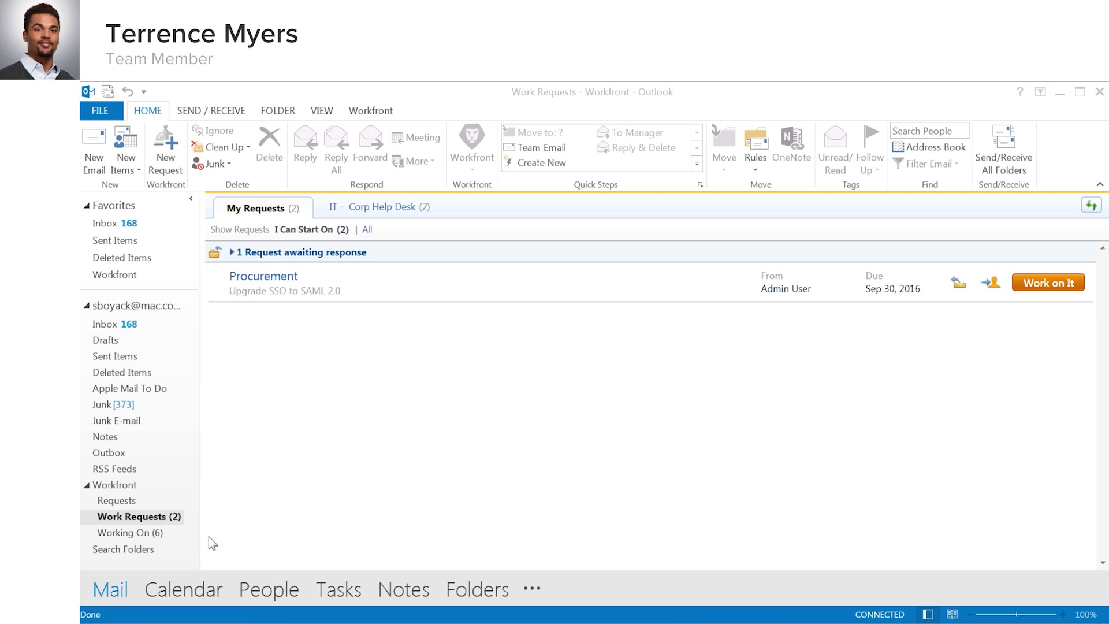
Set the memory-install task to 50% with Some concerns and a shipping-delay note, then log 3 hours Tuesday.
click(157, 533)
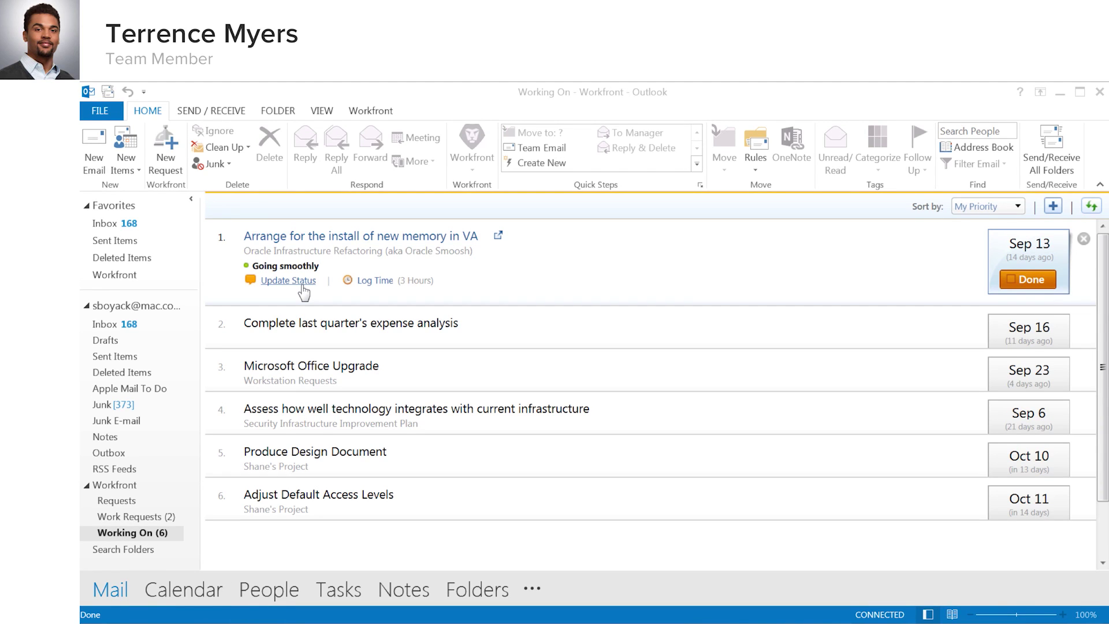
click(301, 289)
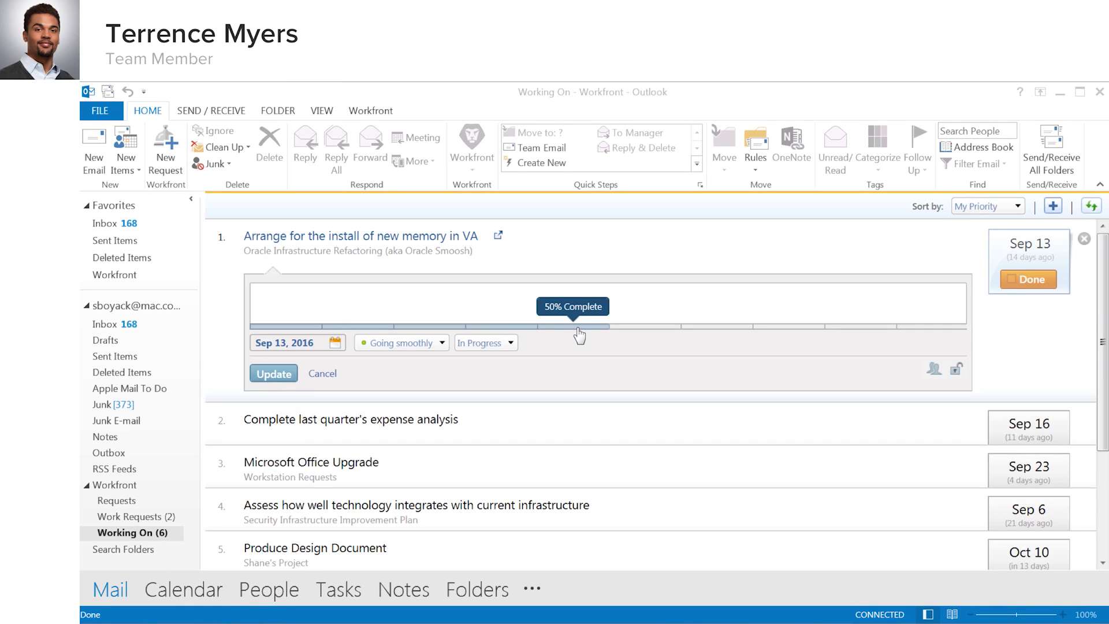
click(577, 328)
click(404, 343)
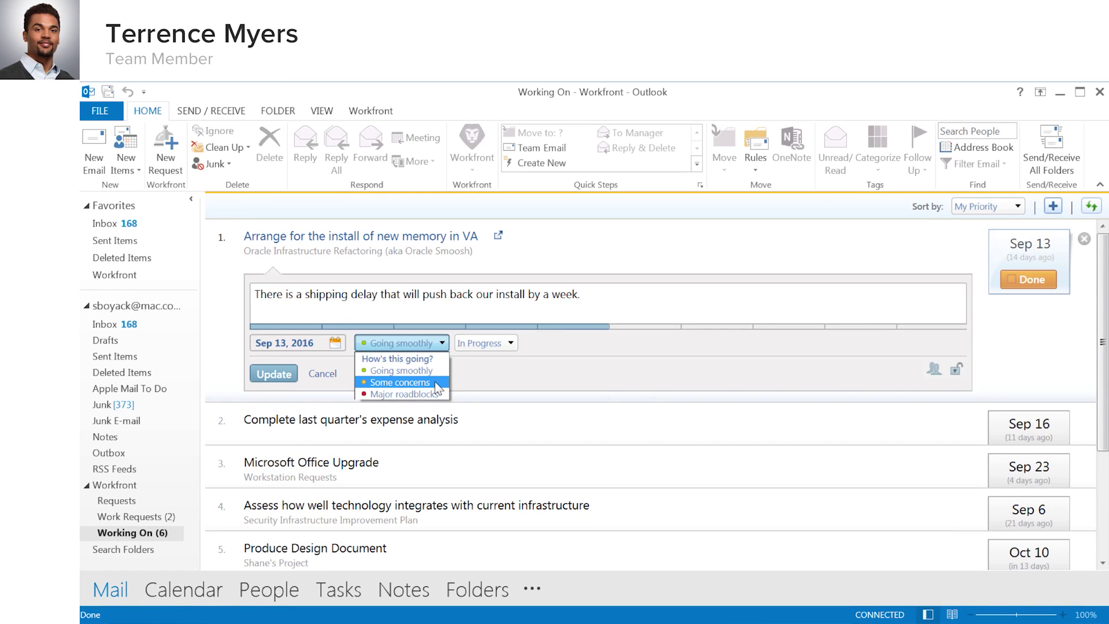
click(433, 384)
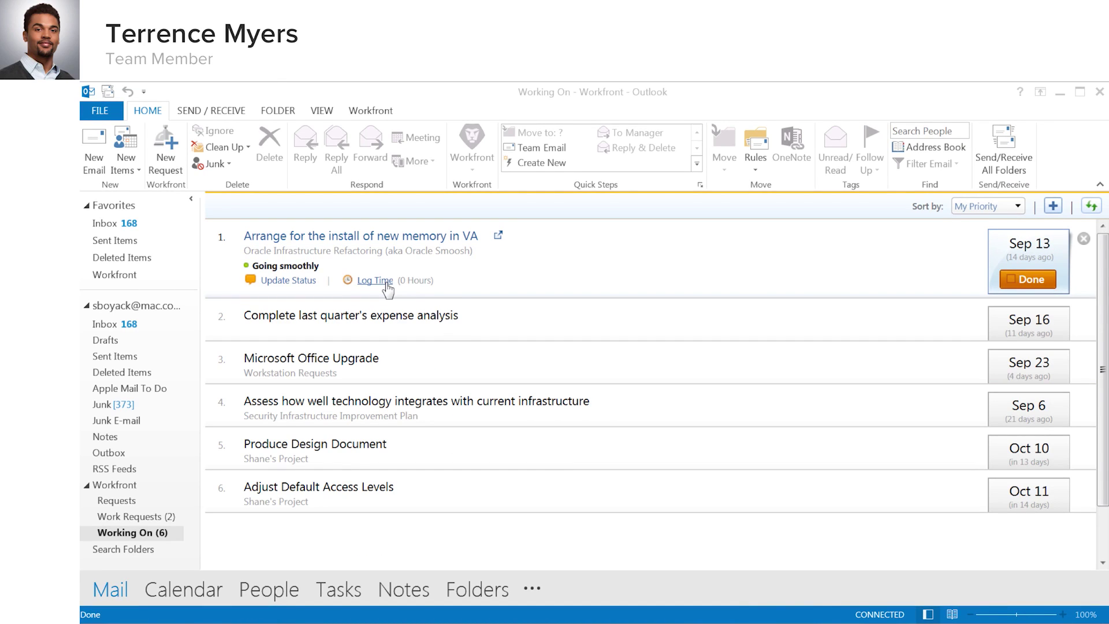
click(374, 281)
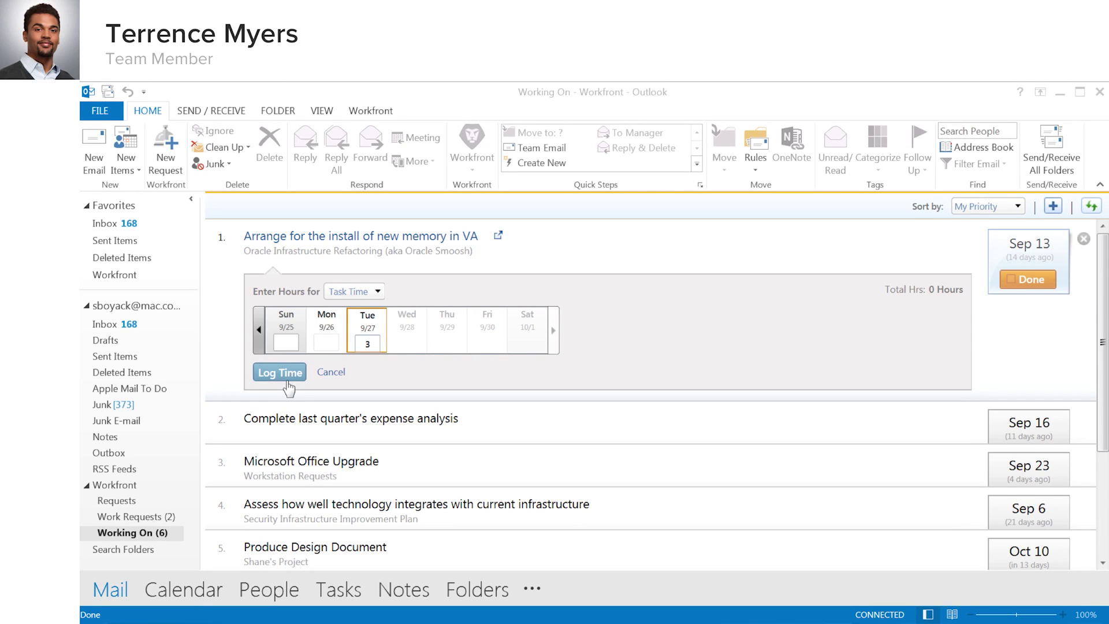
click(281, 372)
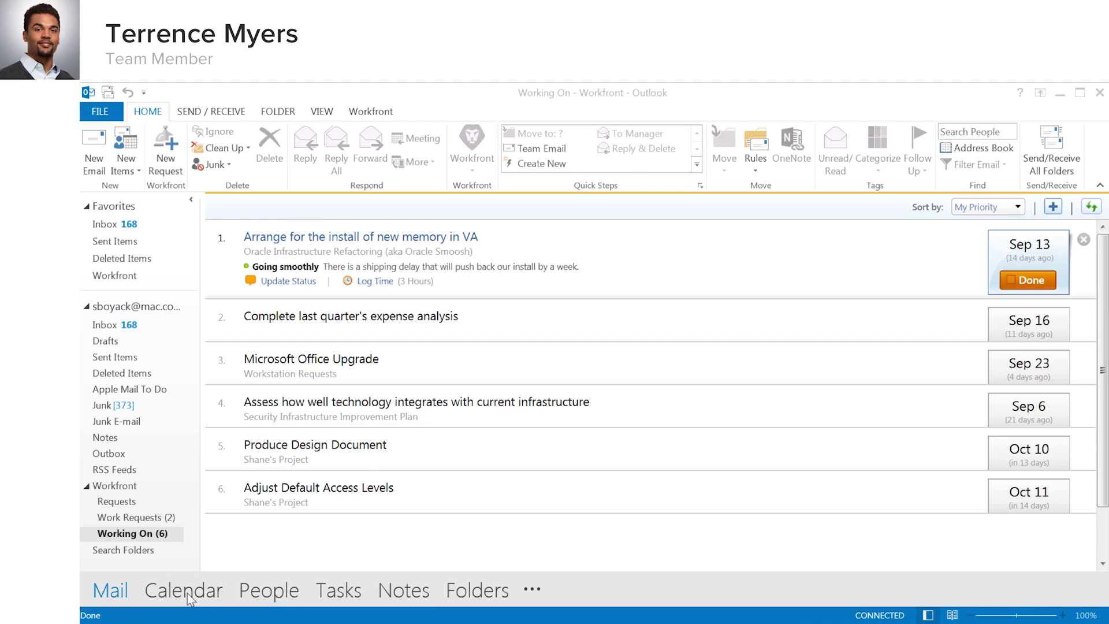
Track the Sep 13 memory-install meeting in Workfront with supplier notes, 4 hours and a colleague.
click(186, 593)
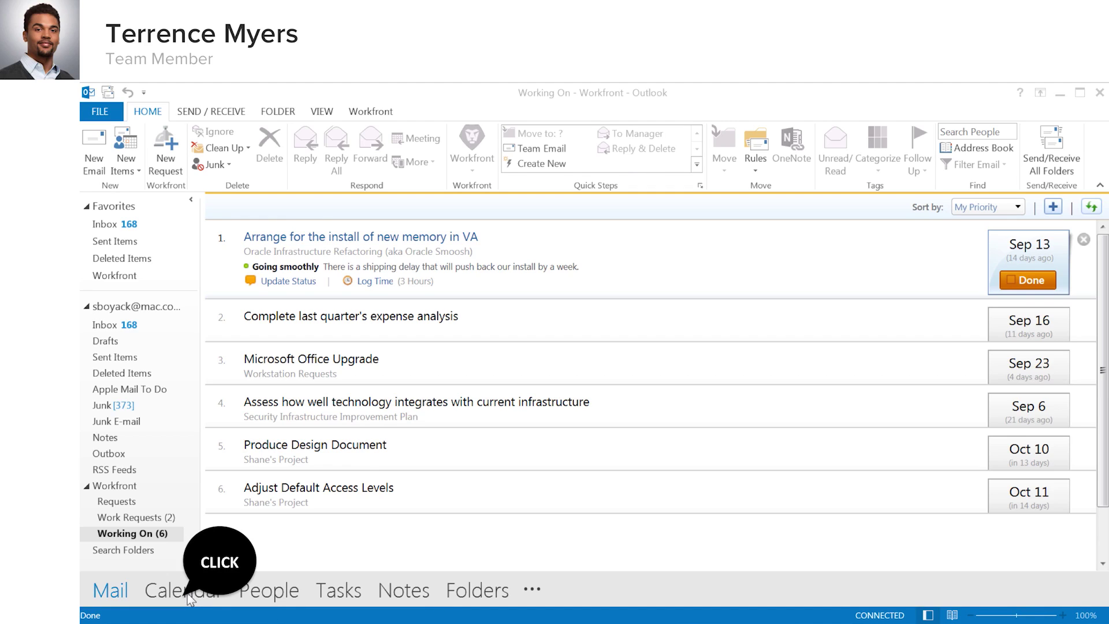
mouse_move(573, 417)
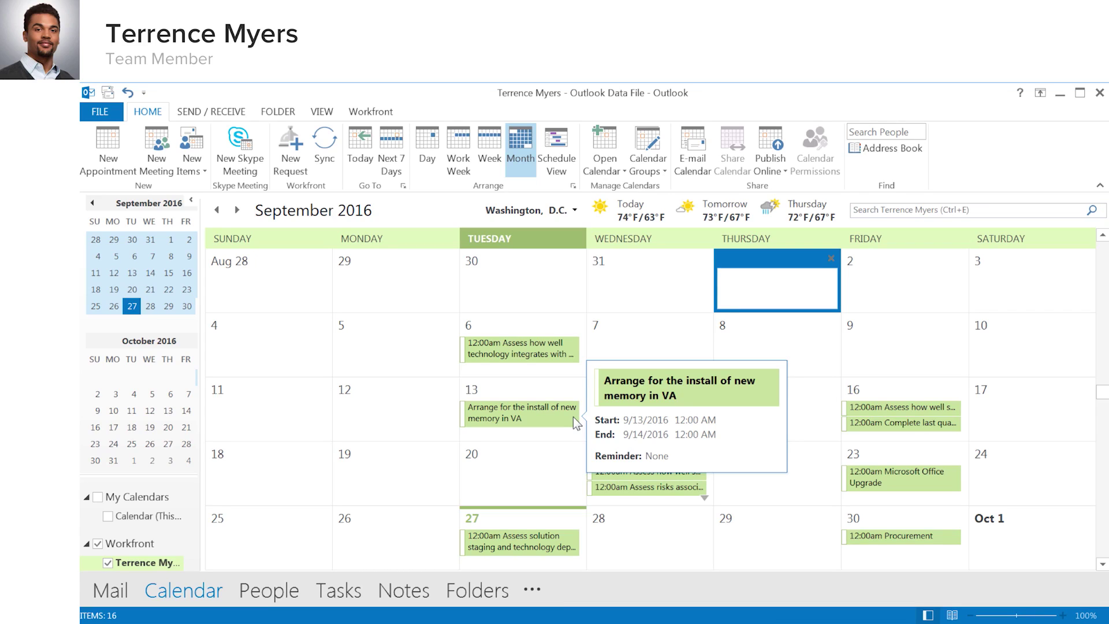
click(574, 421)
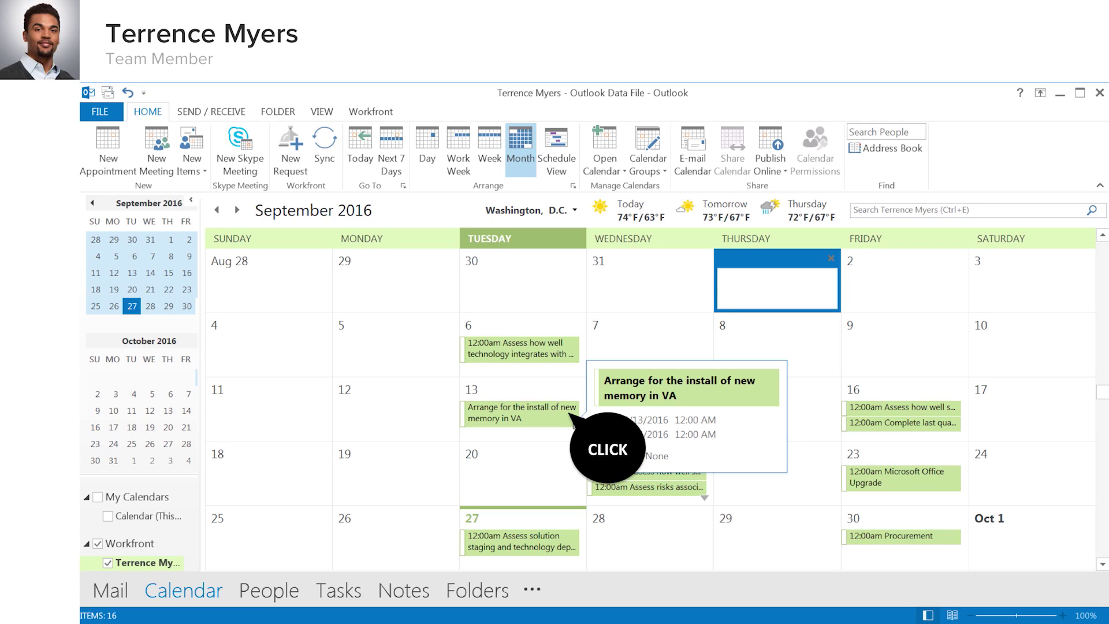
right_click(546, 413)
mouse_move(601, 587)
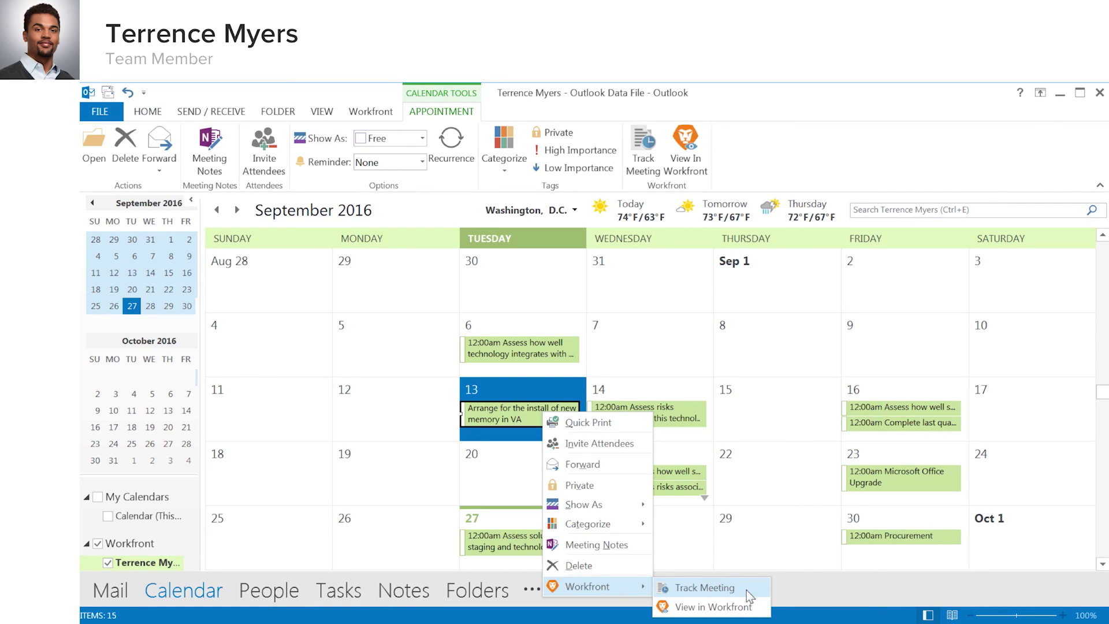
click(746, 589)
click(882, 535)
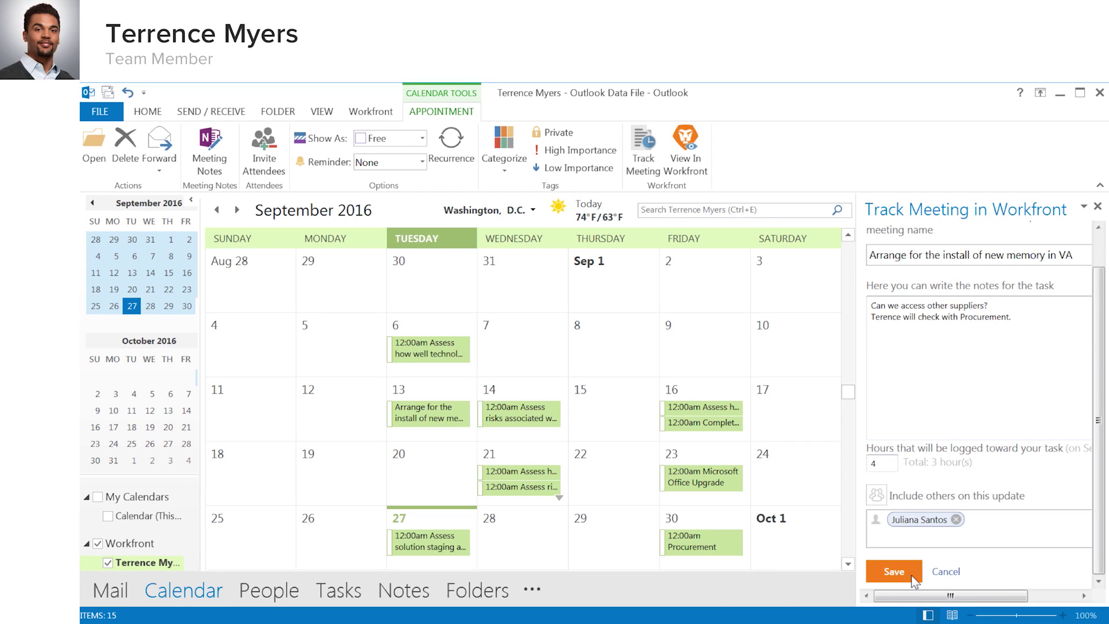
Save the meeting update to the memory-install task and view it in Workfront, now totaling 7 hours.
click(893, 571)
right_click(454, 420)
mouse_move(496, 594)
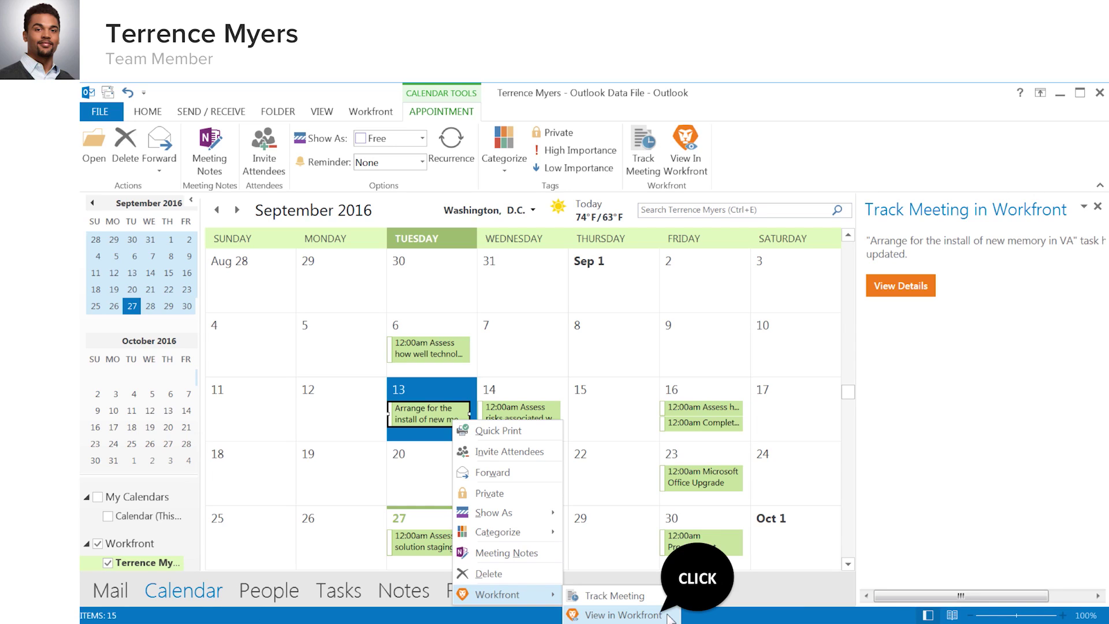
click(623, 614)
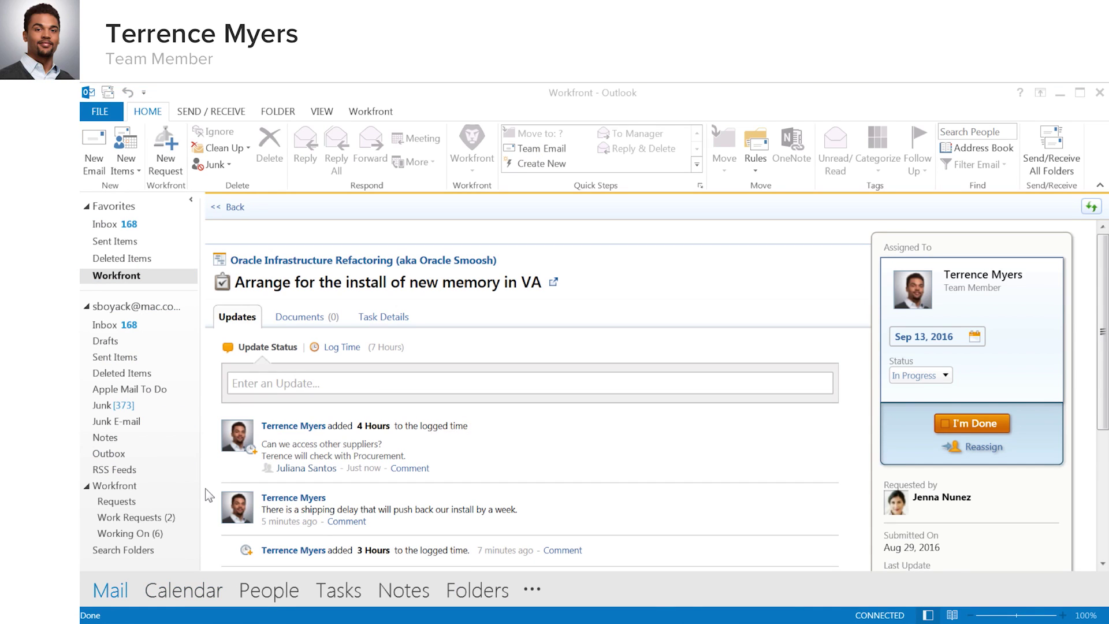